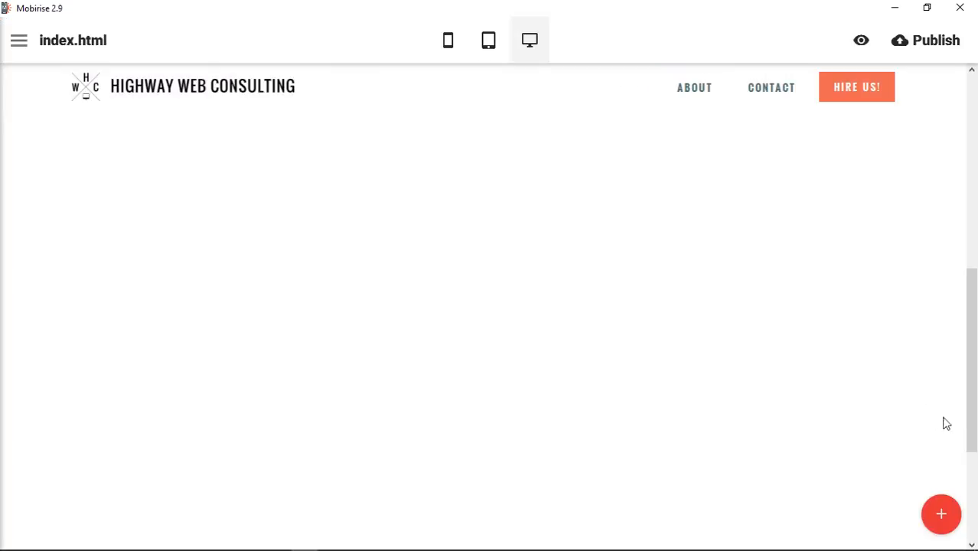
Step: Add the "Easy to use!" content block with the cloudy sky background below the header image block
left_click(940, 512)
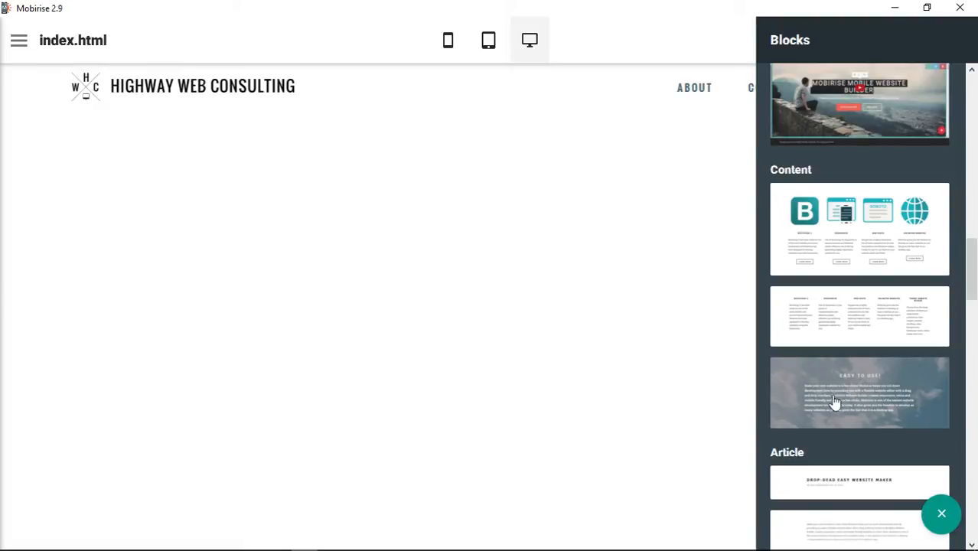
left_click(912, 411)
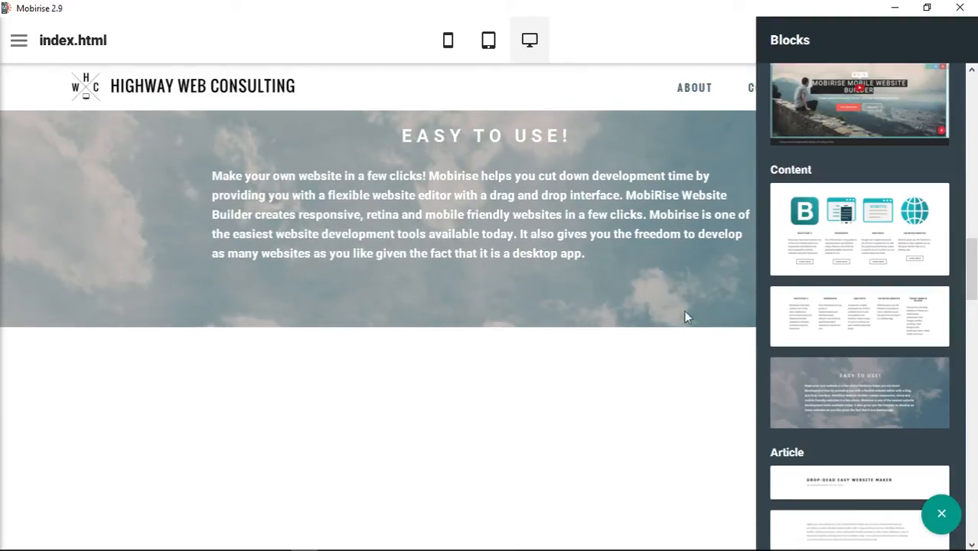
left_click(701, 53)
scroll(908, 279, "up", 3)
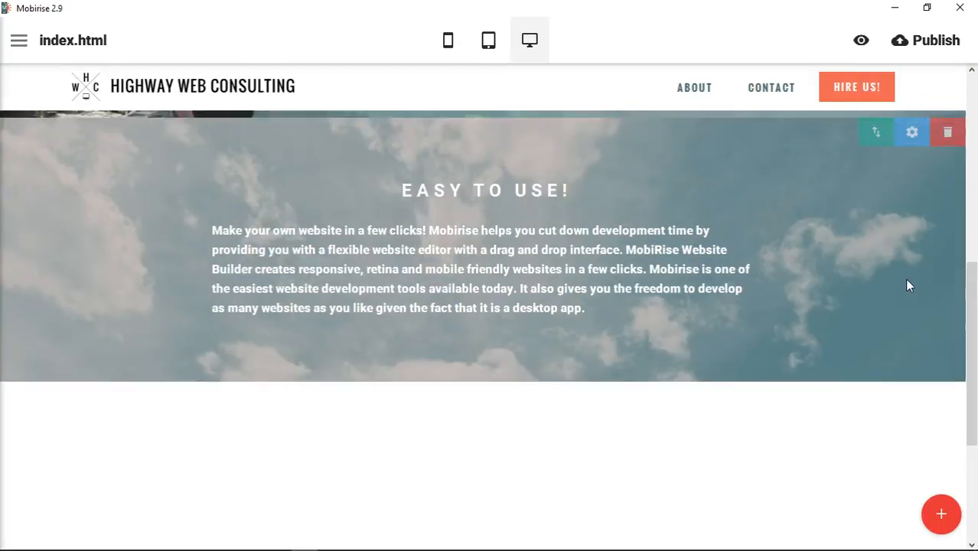
scroll(908, 280, "down", 1)
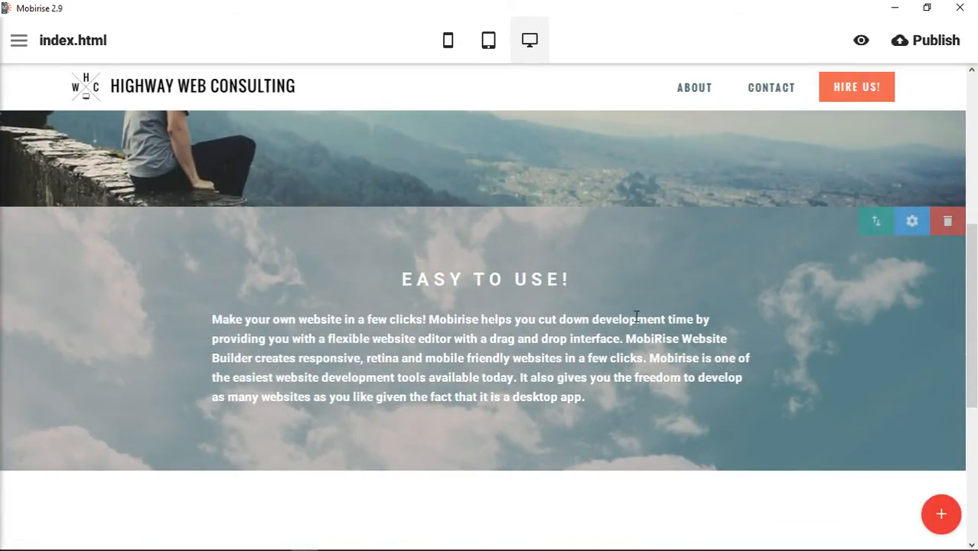
Step: Select part of the new block's title and part of its paragraph to view their text formatting options
left_click(444, 277)
left_click_drag(416, 279, 573, 287)
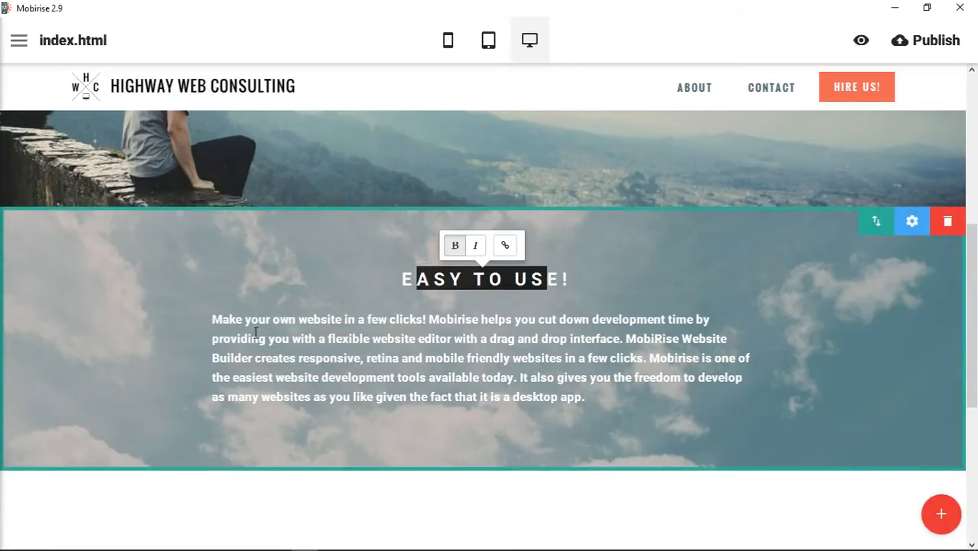
left_click_drag(256, 331, 636, 378)
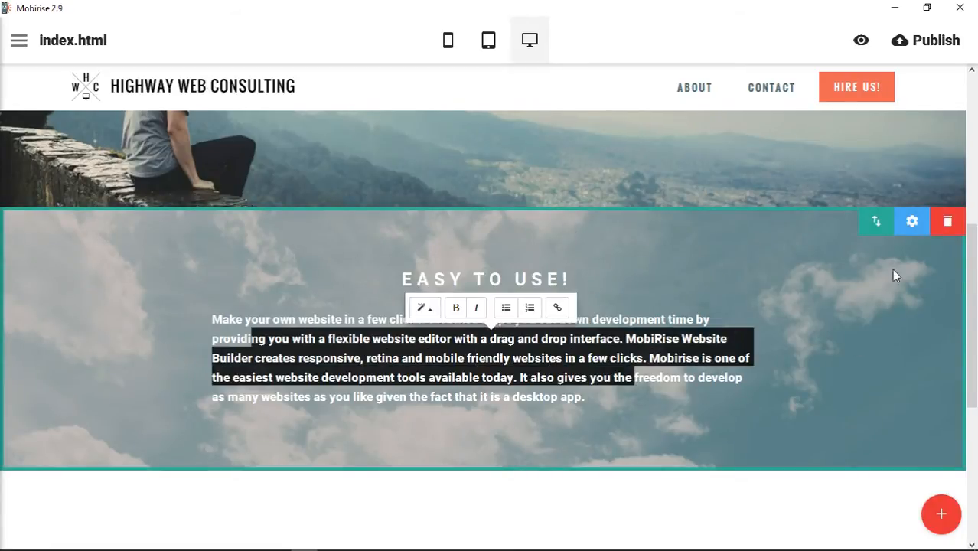
Step: Open the block's settings, hide its title and show it again
left_click(910, 230)
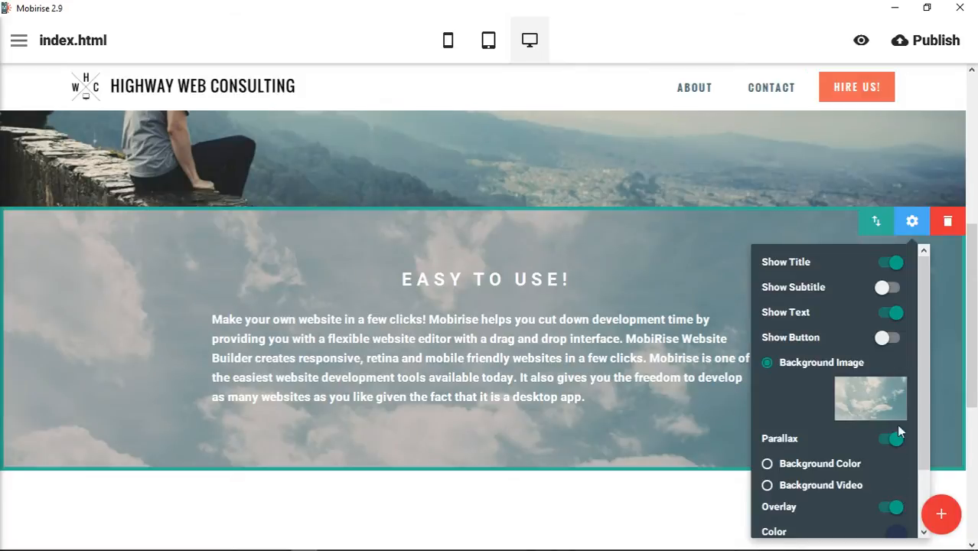
left_click(894, 264)
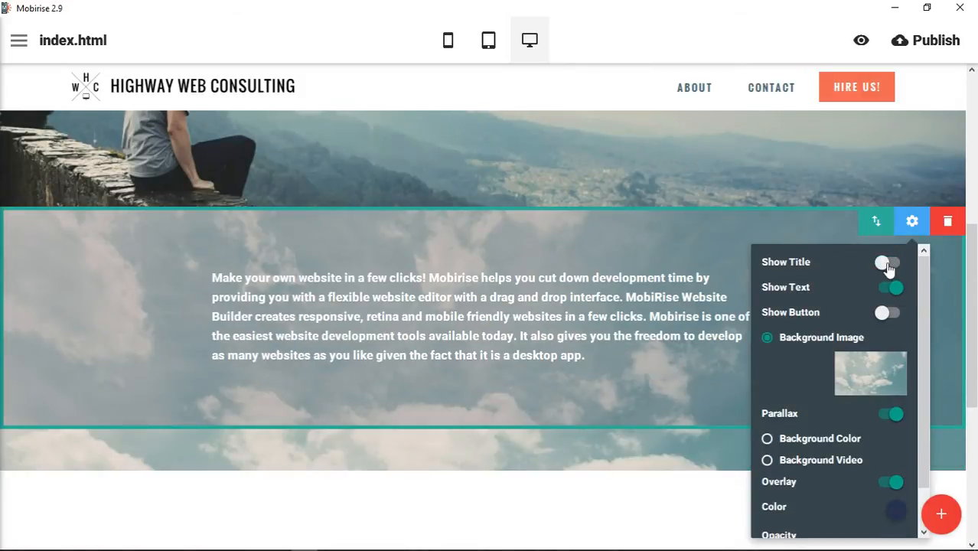
left_click(887, 267)
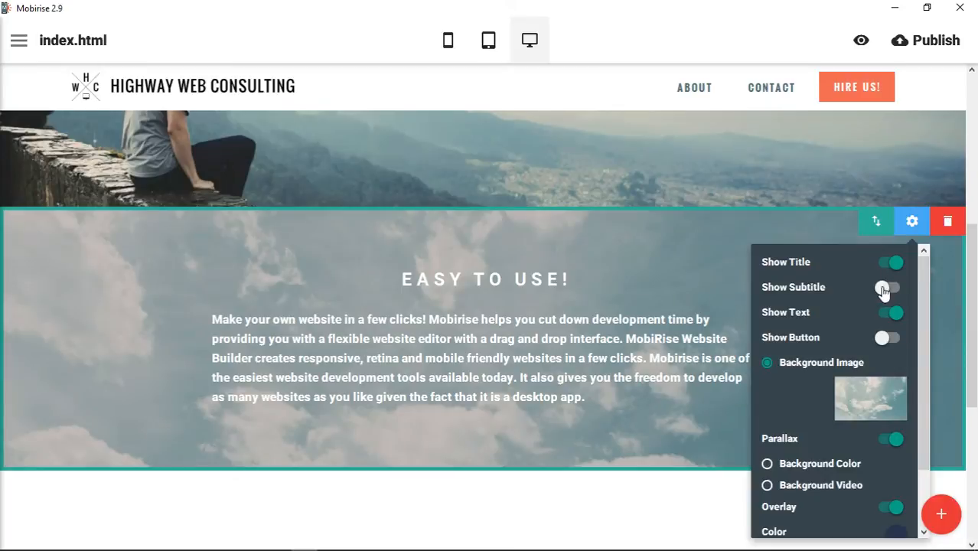
Step: Show the block's subtitle and set its text to "Some Text Goes Here"
left_click(885, 288)
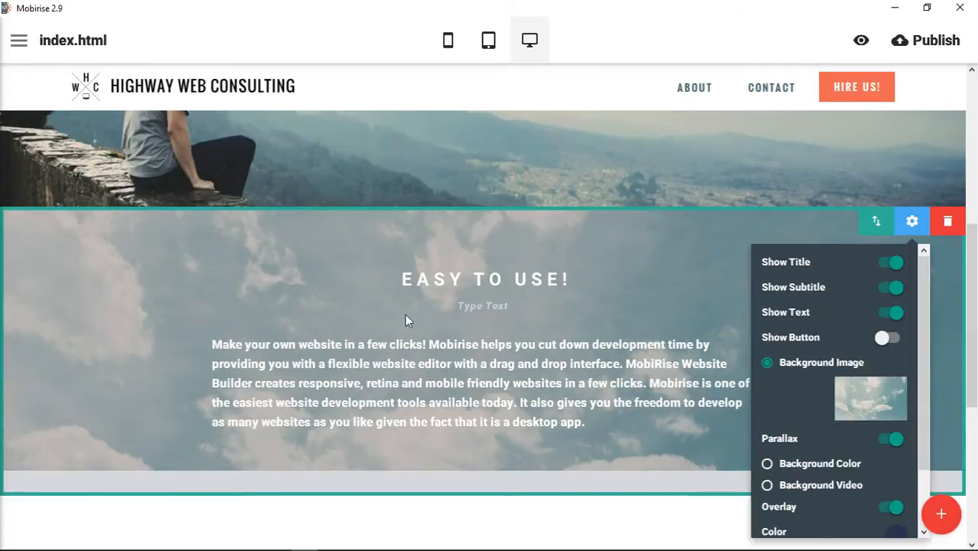
left_click(497, 305)
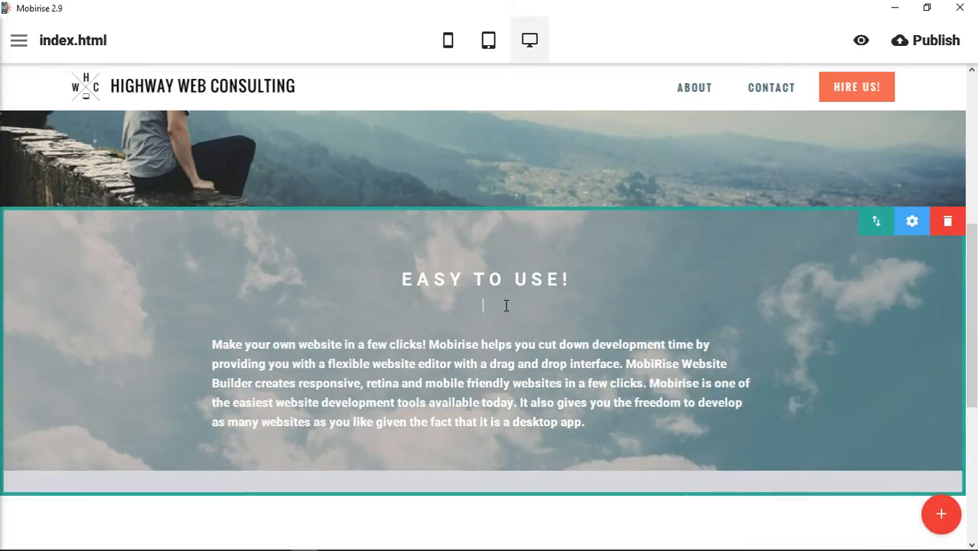
type("SOme")
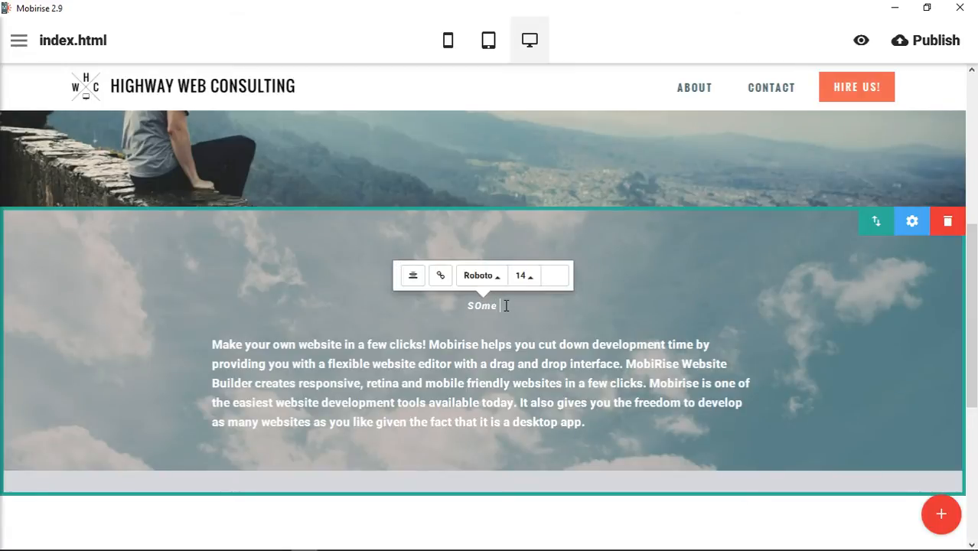
key("BackSpace")
key("BackSpace")
key("BackSpace")
key("BackSpace")
type("Some Text Goes Here")
left_click(663, 72)
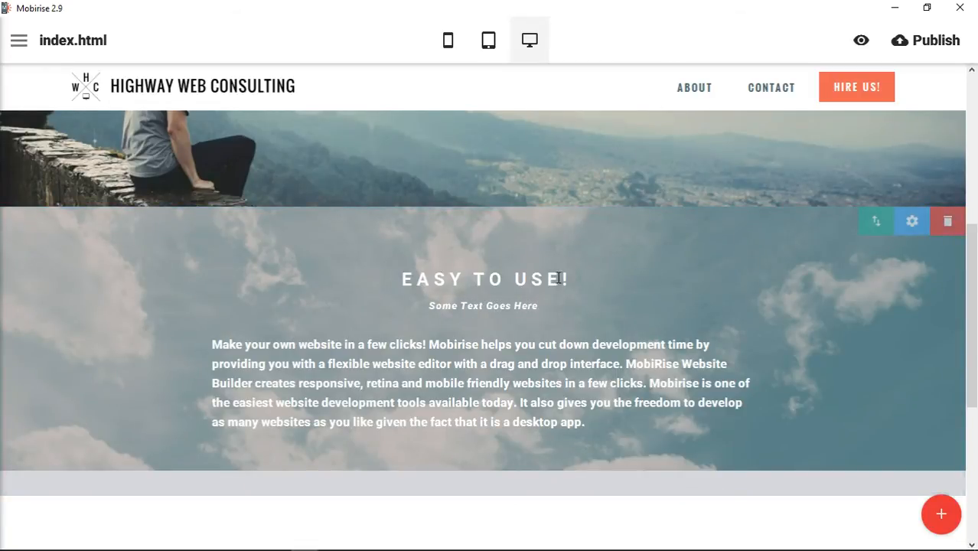
Step: Reopen the block's settings, hide its body text and show it again
left_click(911, 221)
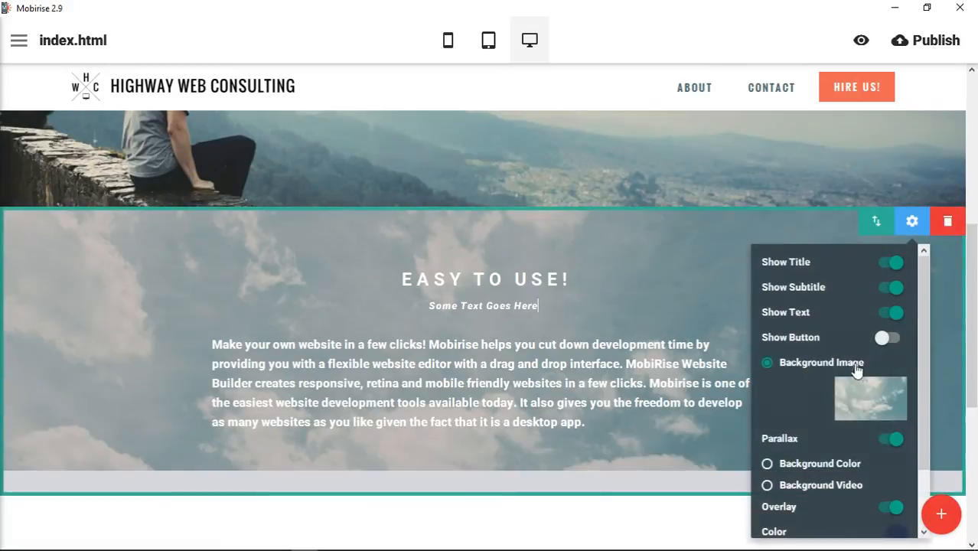
left_click(894, 316)
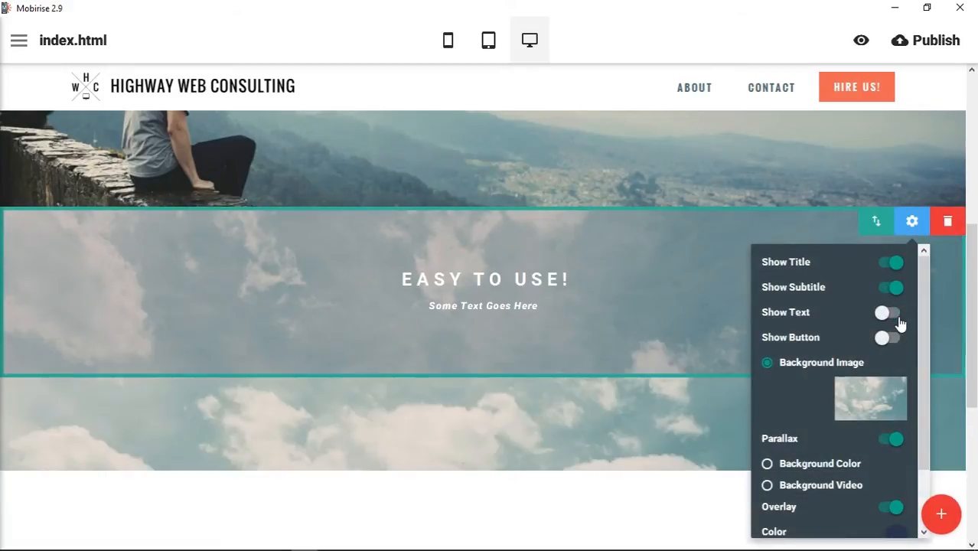
left_click(886, 315)
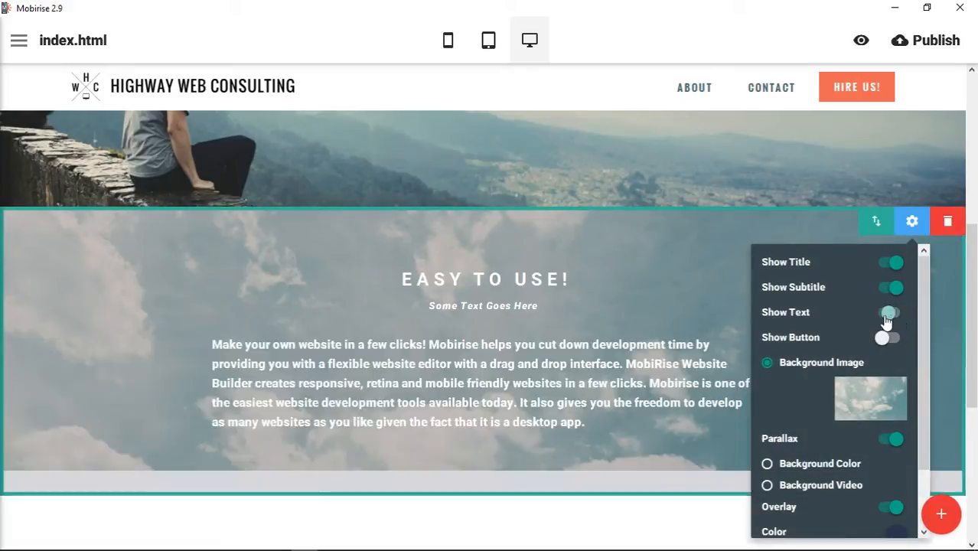
Step: Try out the block's Learn More button by showing and hiding it twice, leaving it hidden
left_click(886, 342)
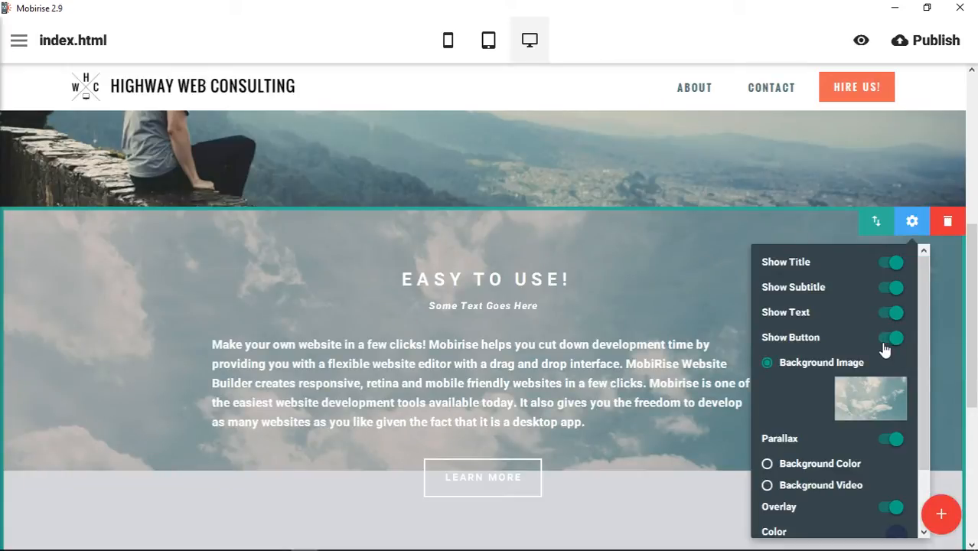
scroll(569, 342, "down", 2)
scroll(571, 344, "up", 2)
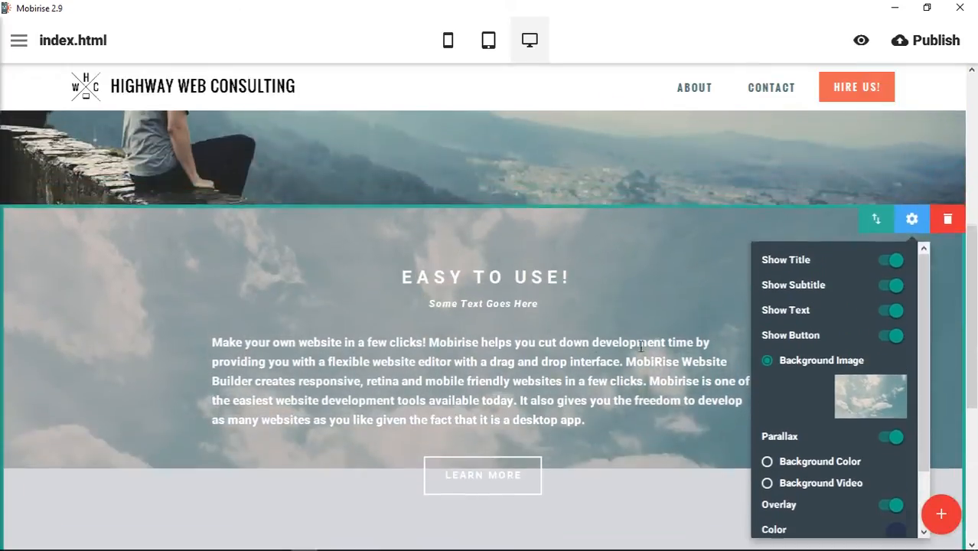
left_click(887, 336)
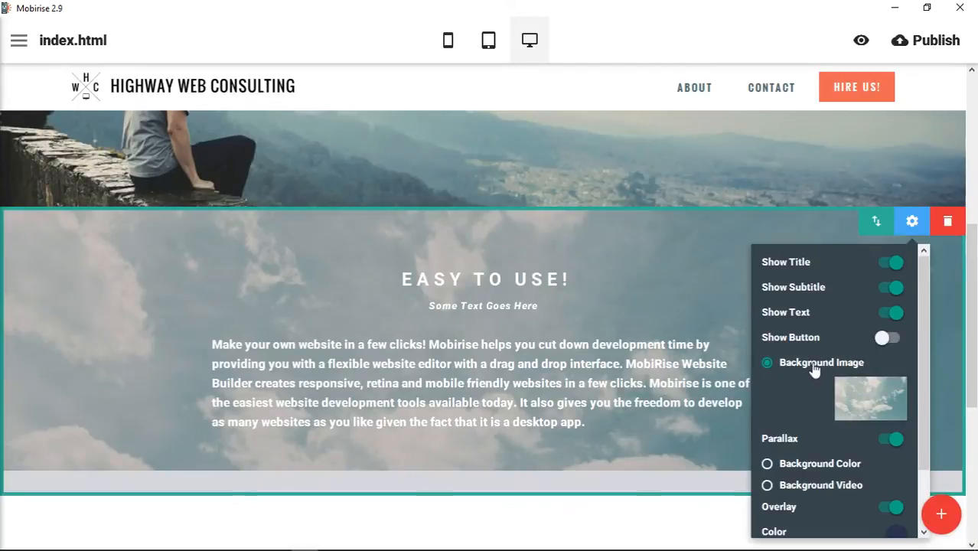
left_click(886, 339)
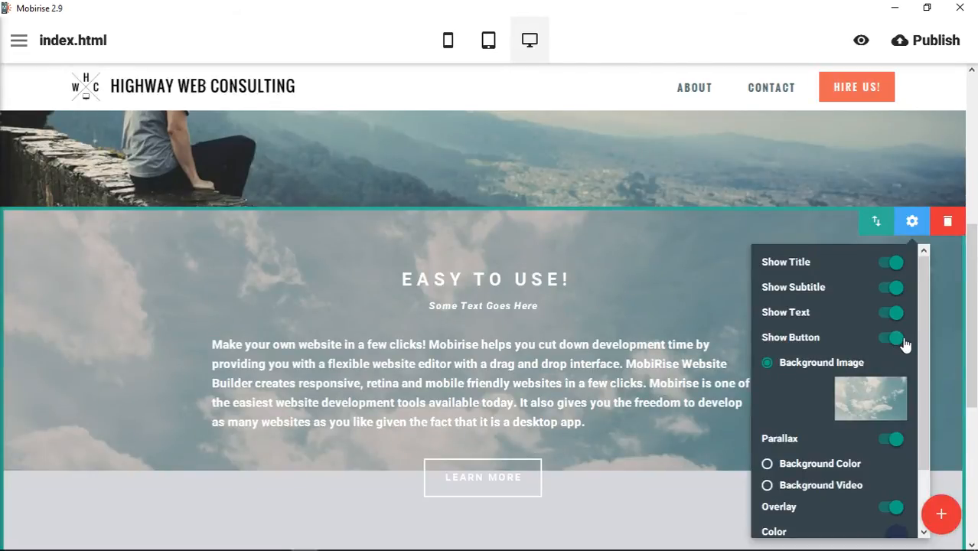
left_click(897, 339)
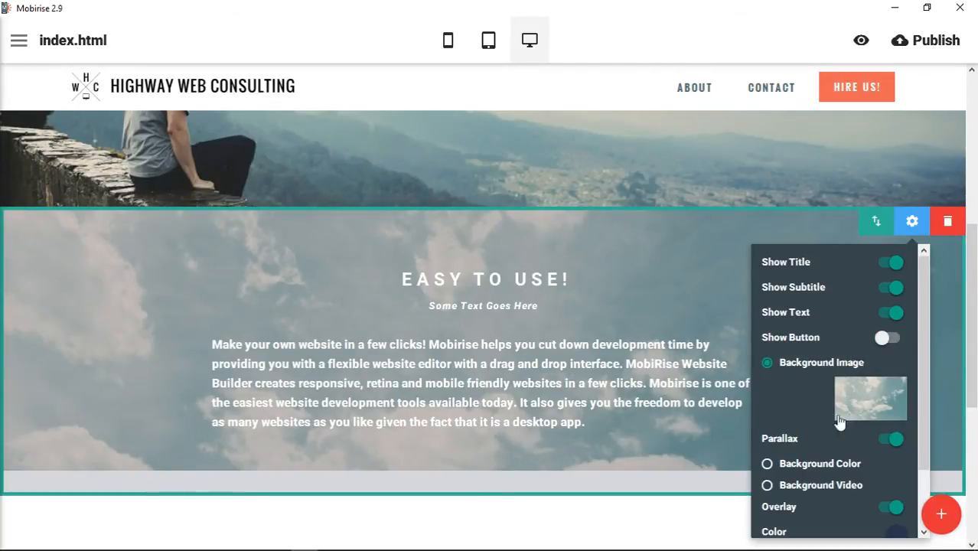
Step: Turn off parallax for the background image, and briefly show the block's button before hiding it again
scroll(842, 406, "down", 2)
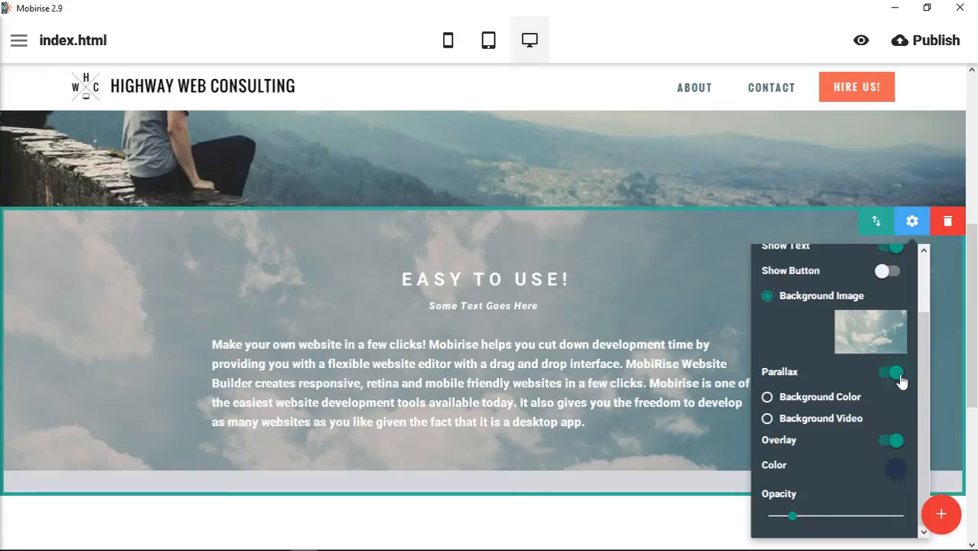
left_click(893, 375)
left_click(887, 271)
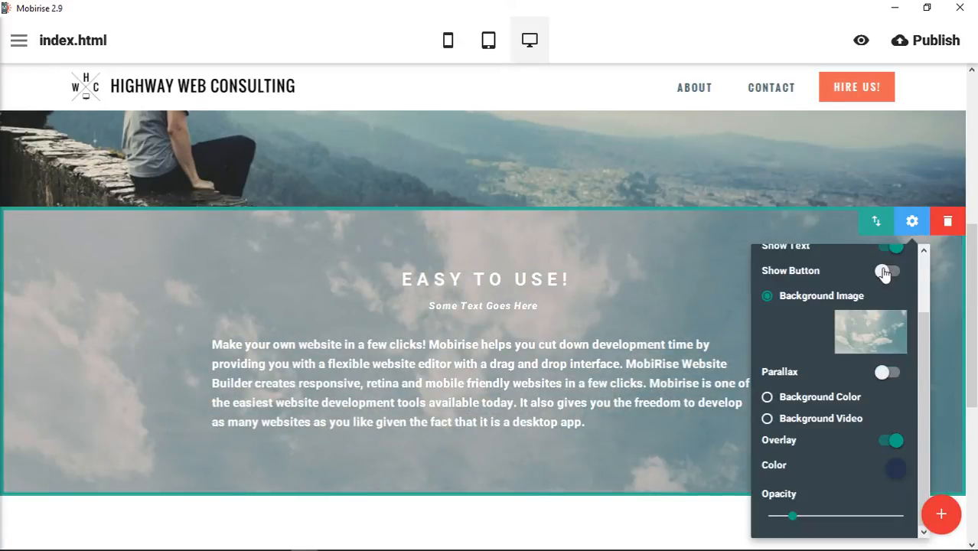
scroll(625, 438, "down", 5)
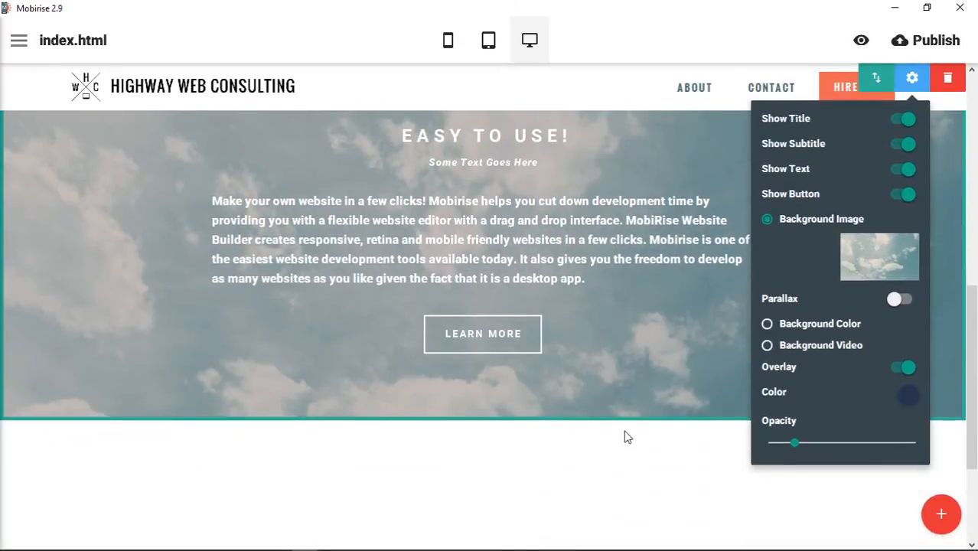
scroll(600, 367, "up", 4)
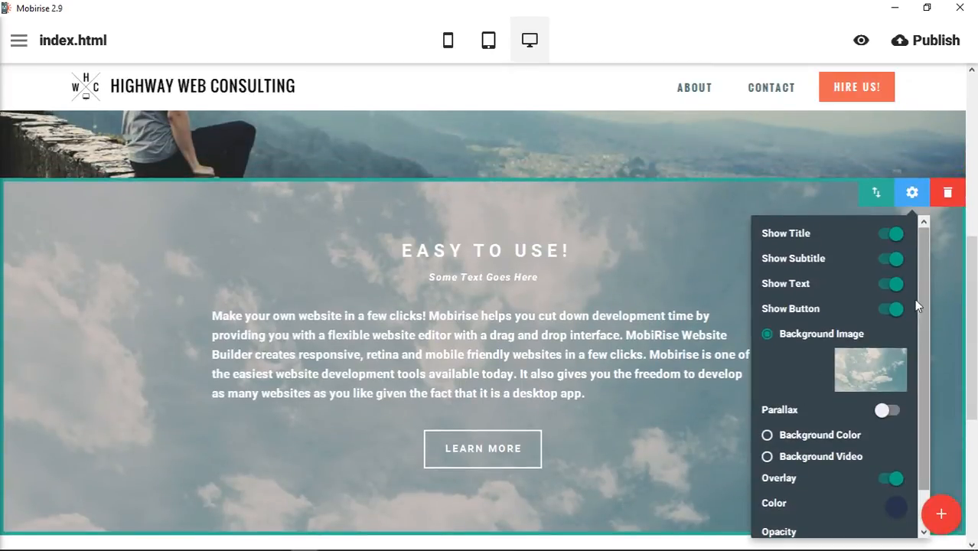
left_click(890, 309)
Step: Try a solid background color in black and in blue, and return to the background image
scroll(865, 406, "down", 1)
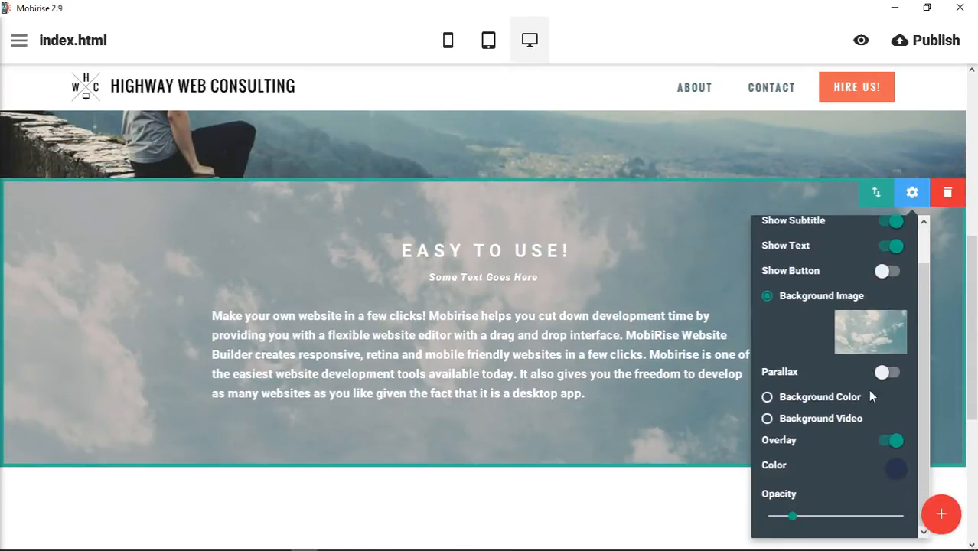
left_click(809, 403)
left_click(917, 393)
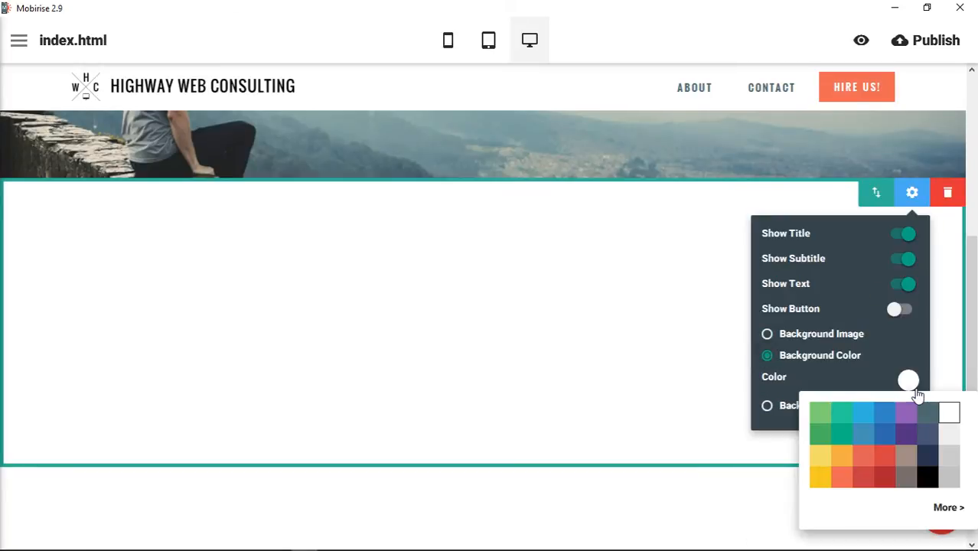
left_click(925, 476)
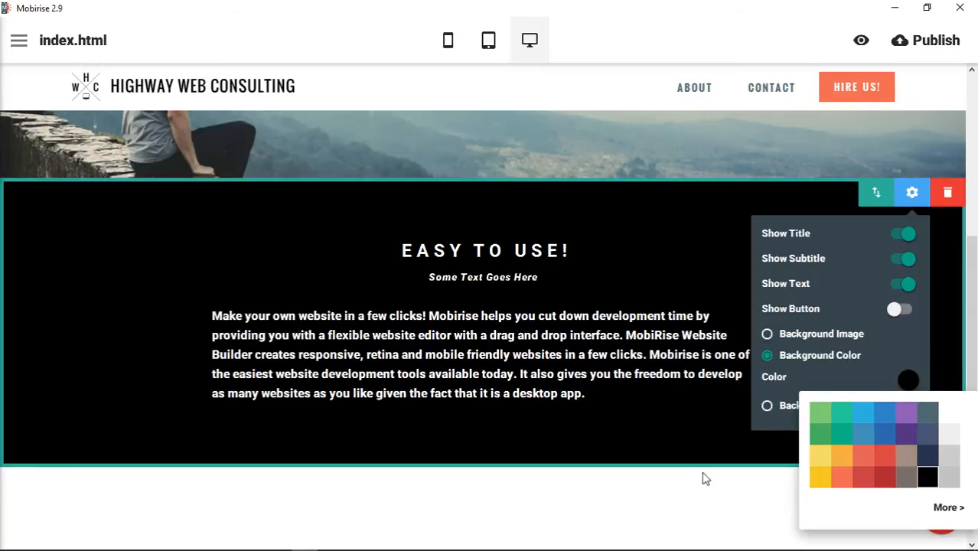
left_click(884, 434)
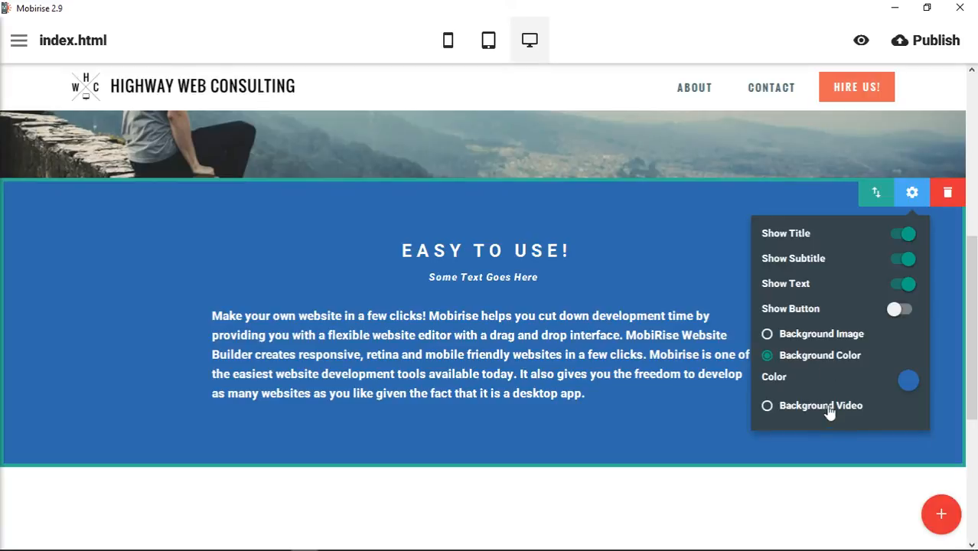
left_click(829, 336)
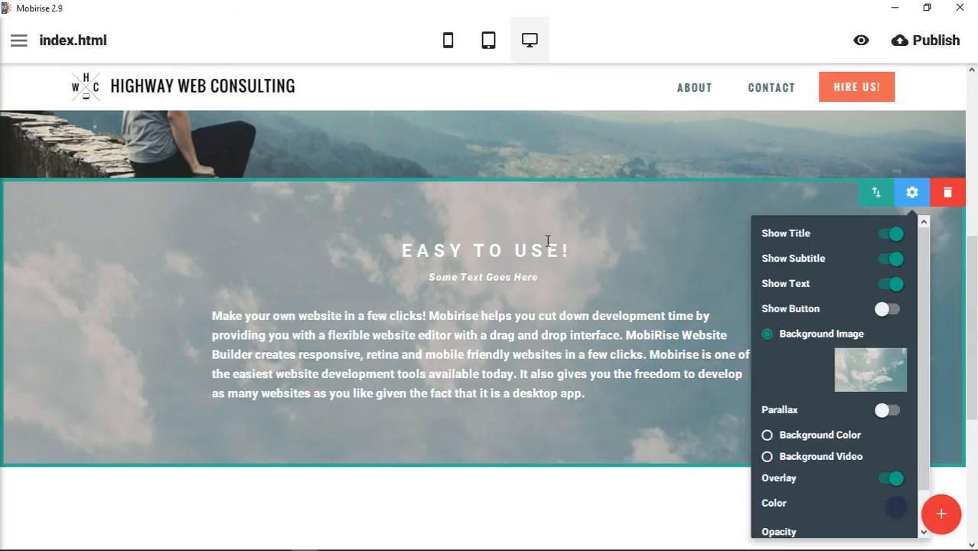
Step: Turn the background image's overlay off and back on to compare the two looks
scroll(873, 421, "down", 1)
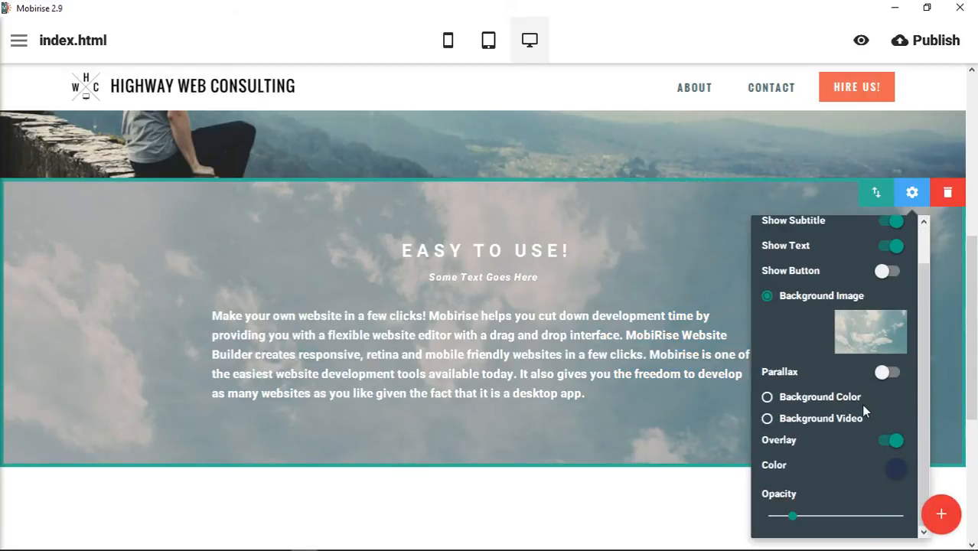
left_click(895, 442)
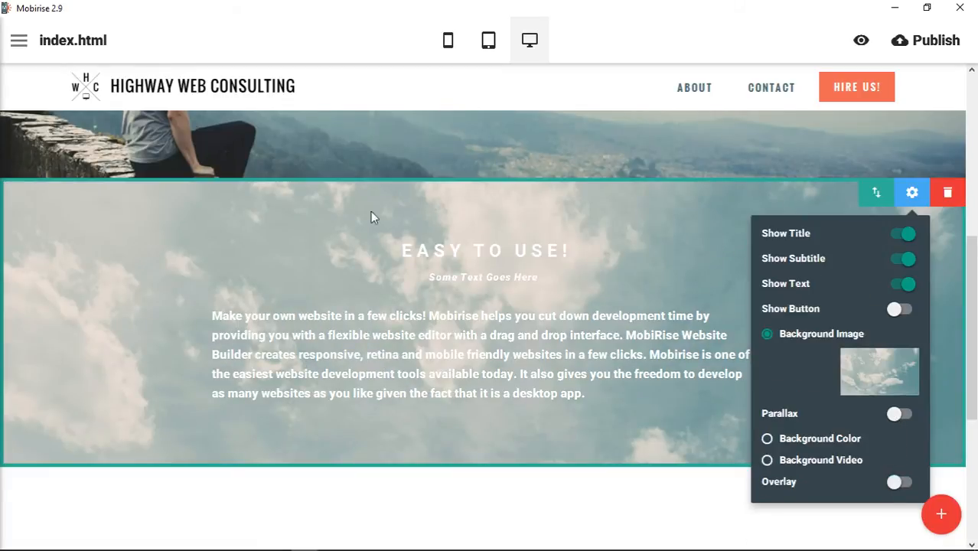
left_click(894, 481)
Step: Set the overlay color to red and raise its opacity to slightly more than half
scroll(908, 474, "down", 1)
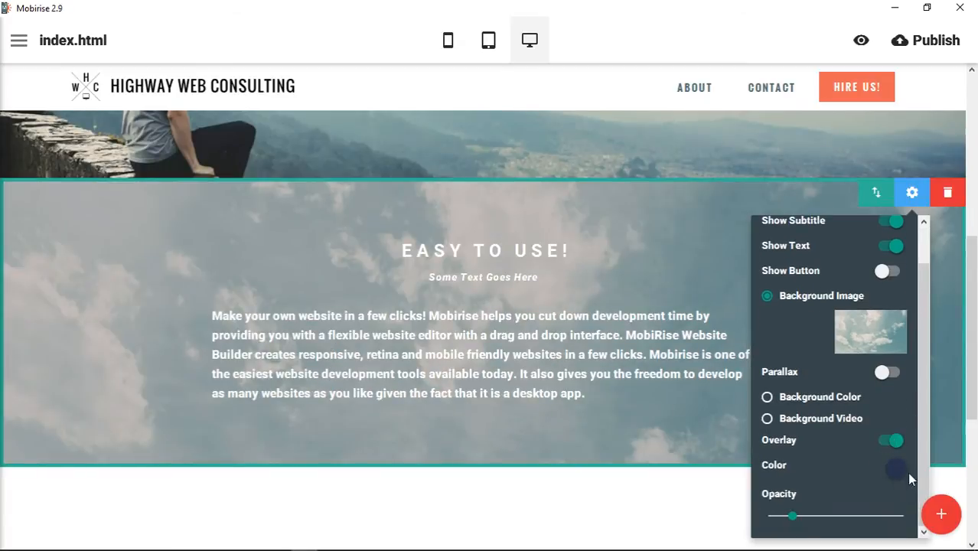
left_click(901, 475)
left_click(884, 384)
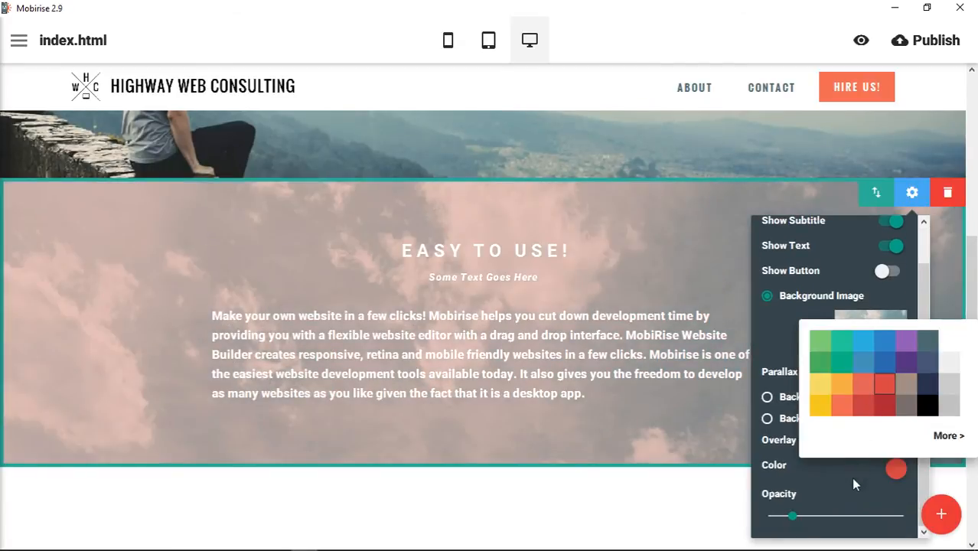
left_click_drag(792, 515, 843, 515)
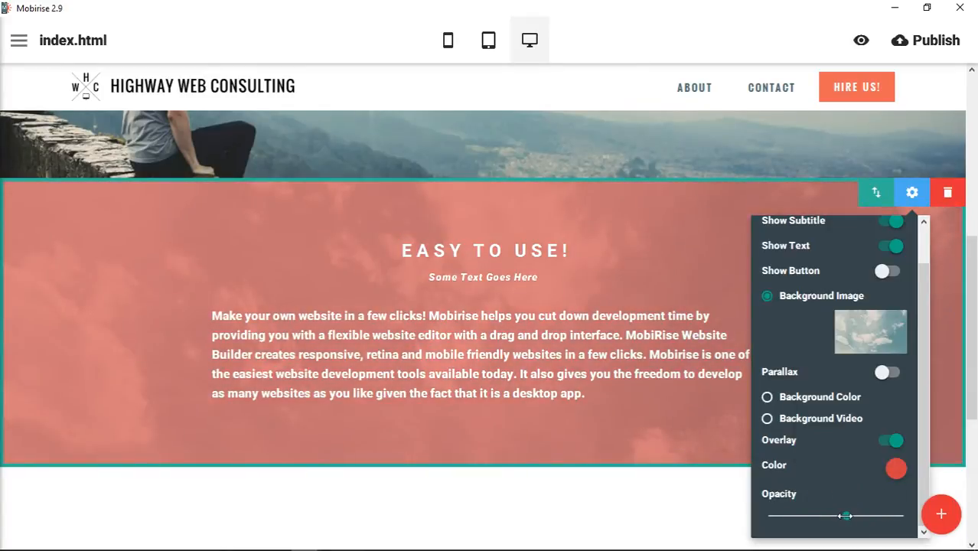
Step: Try a YouTube video background with a stronger red overlay, and switch the text block to the solid blue background color instead
left_click(815, 418)
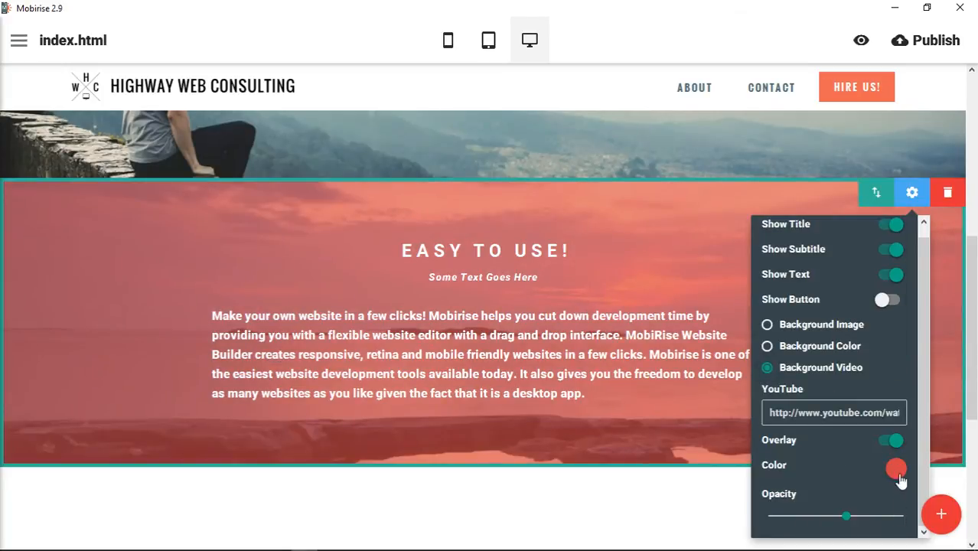
left_click_drag(846, 515, 873, 516)
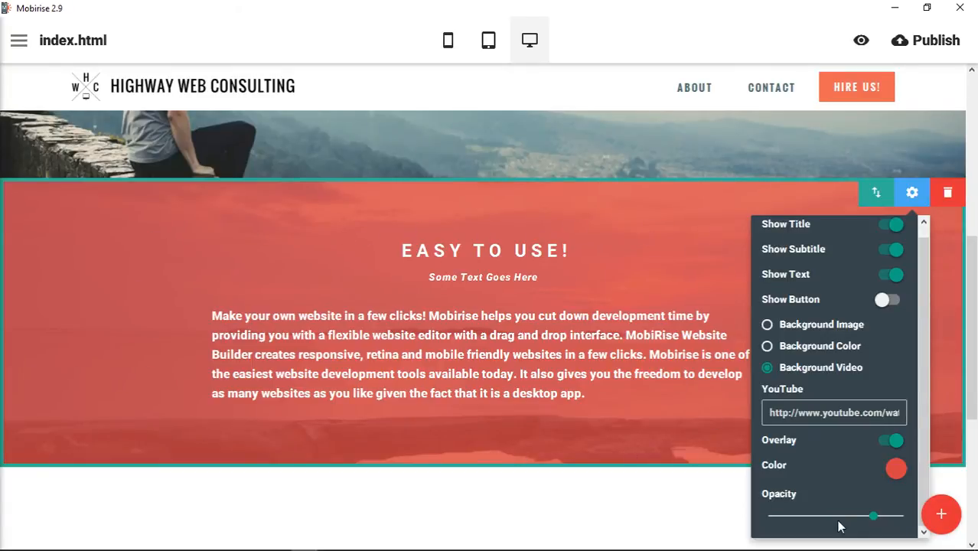
left_click(813, 345)
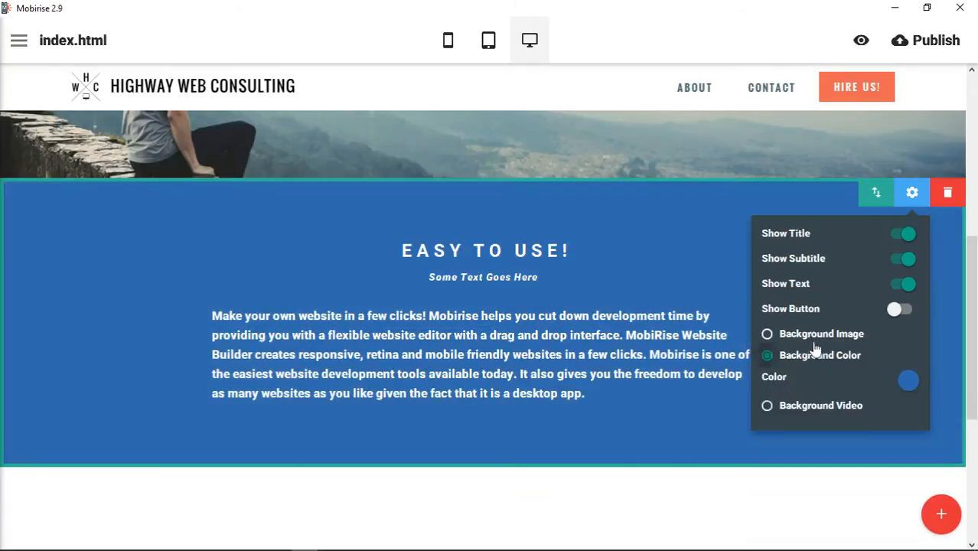
left_click(910, 193)
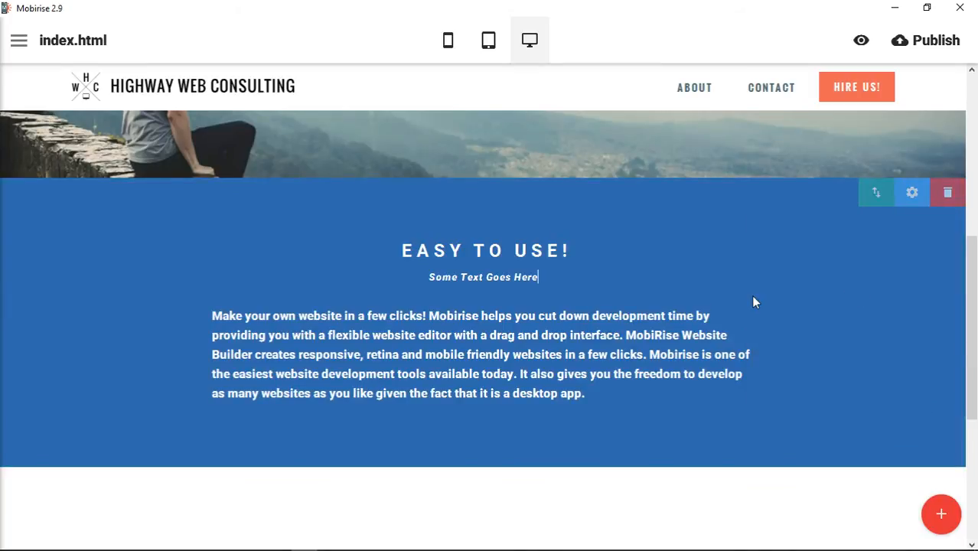
Step: Preview the page in the browser, close the older index.html preview, and examine the blue text block below the header image
left_click(861, 39)
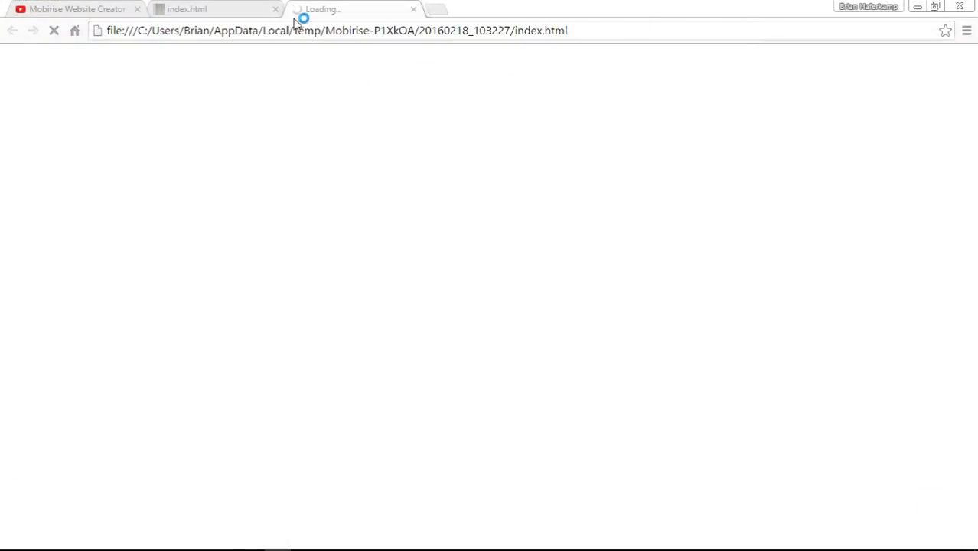
left_click(277, 9)
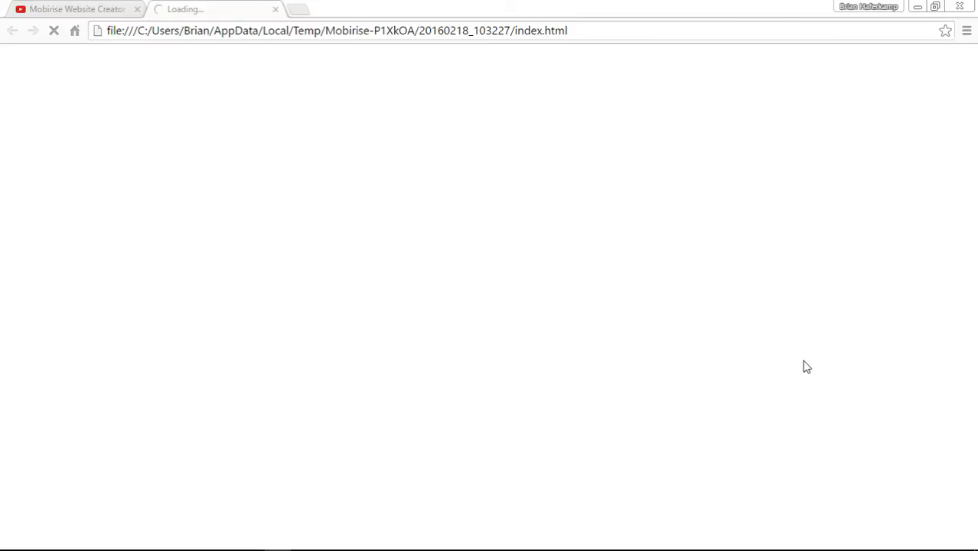
scroll(803, 360, "down", 3)
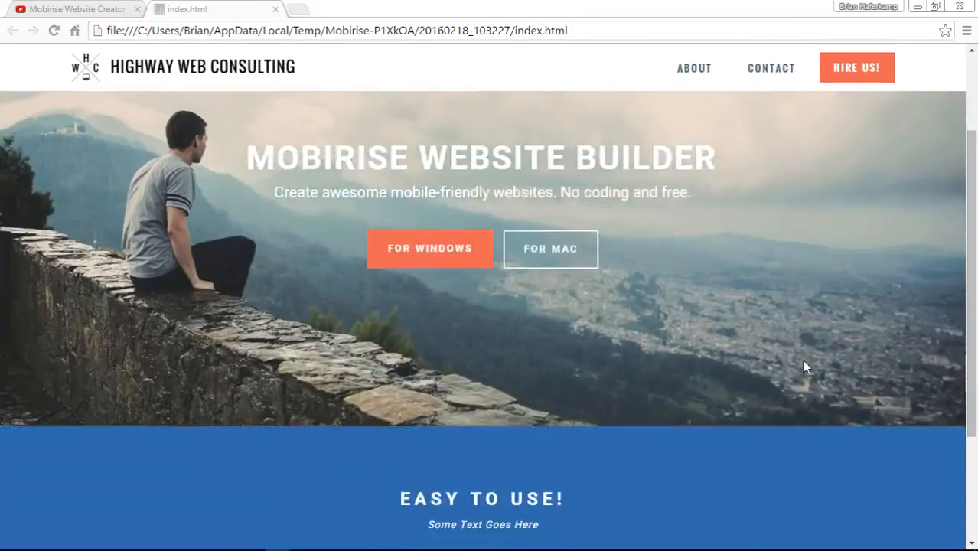
scroll(803, 360, "down", 2)
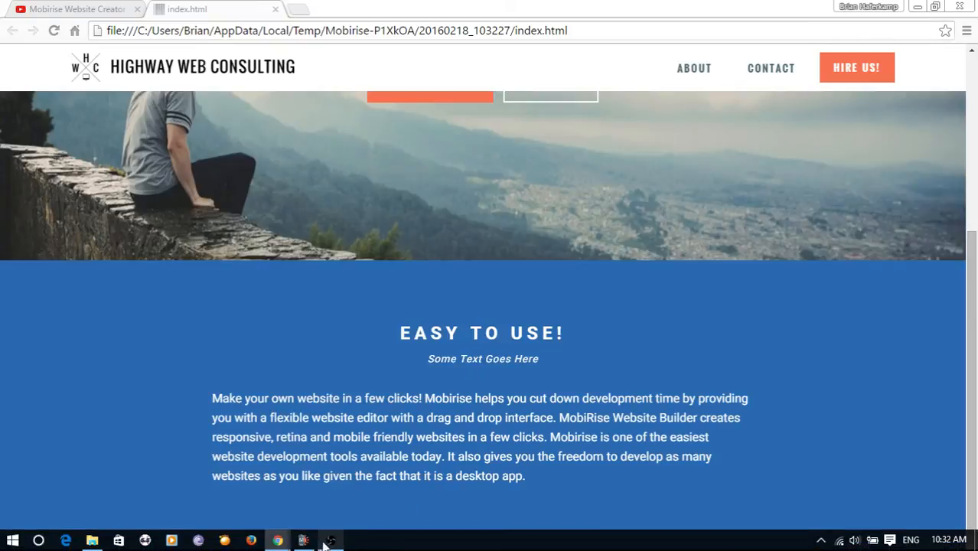
Step: Switch back to Mobirise and browse the block library from the Content blocks to the Article blocks
left_click(304, 540)
left_click(941, 514)
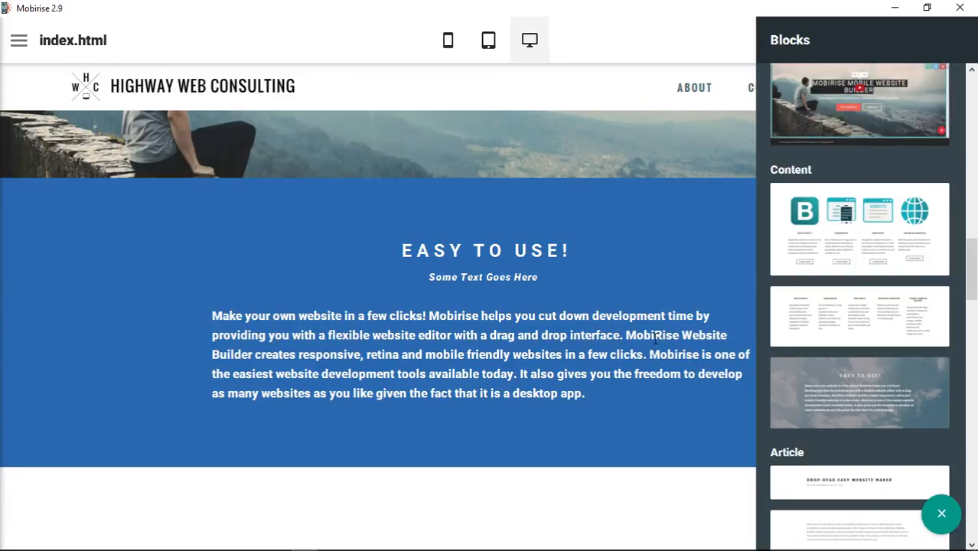
scroll(915, 421, "down", 5)
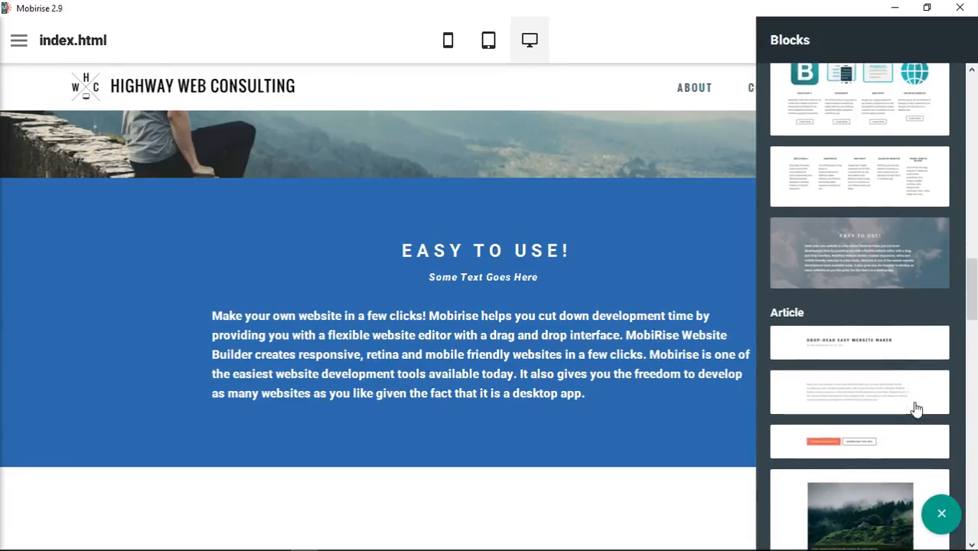